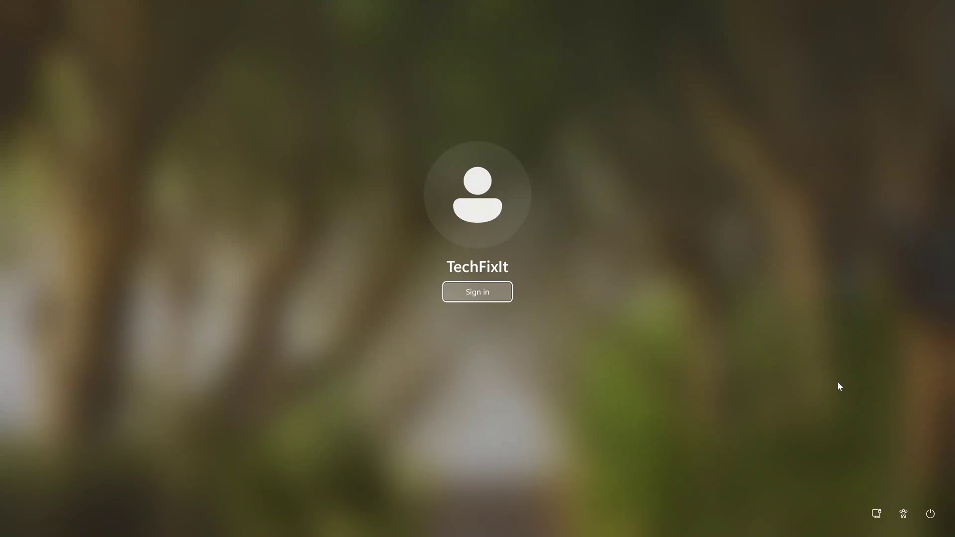
# - Open the sign-in screen's quick settings panel to reach the On-Screen Keyboard
pyautogui.click(879, 514)
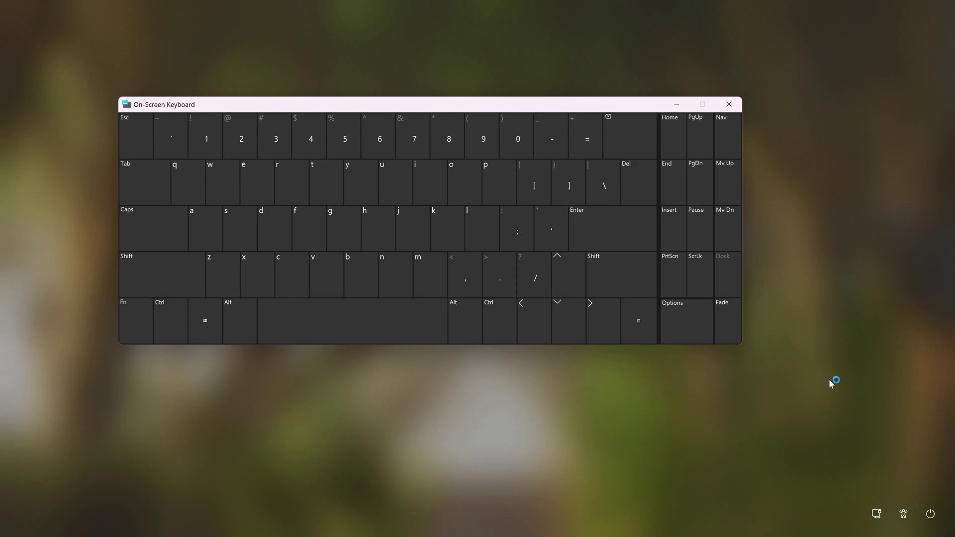
# - Restart from the sign-in power menu with Shift latched on the On-Screen Keyboard, confirming Restart anyway
pyautogui.click(931, 514)
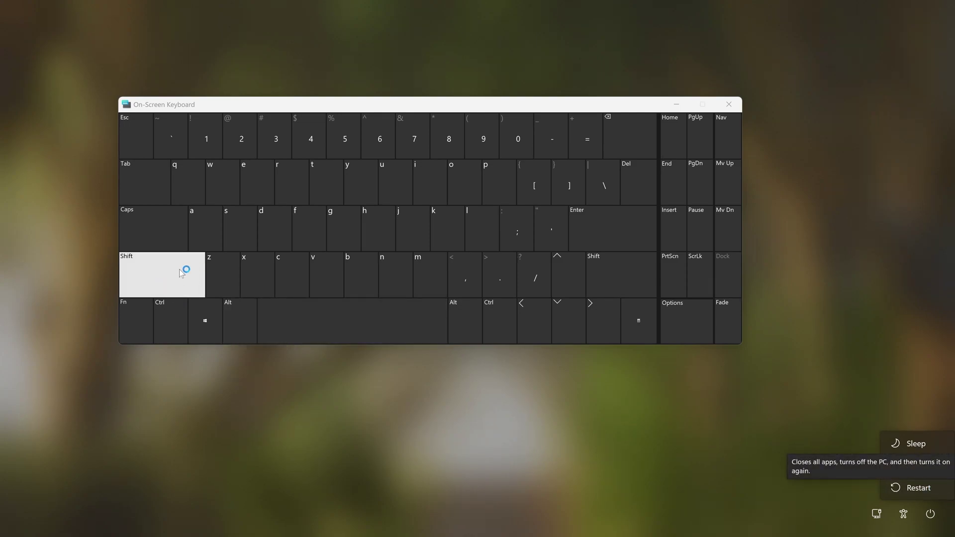
pyautogui.click(166, 282)
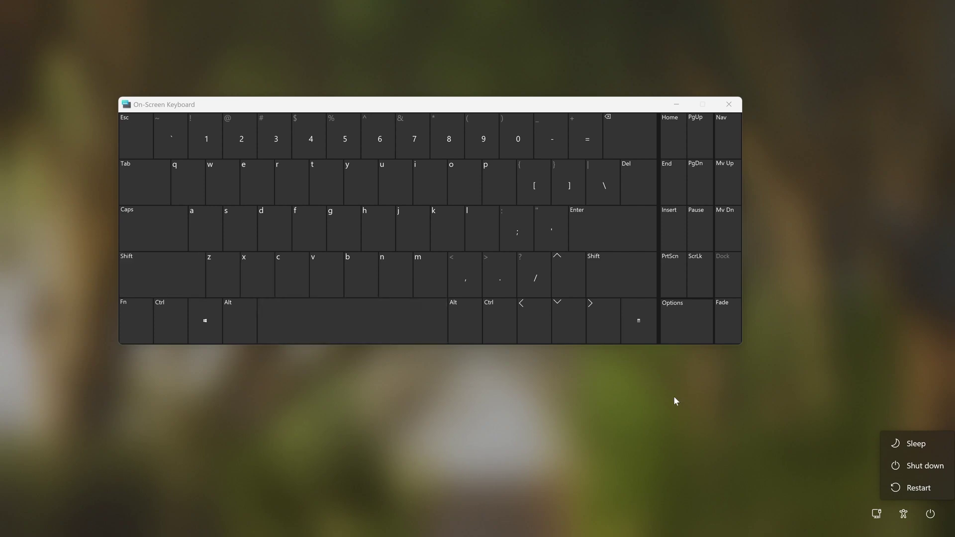
pyautogui.keyDown('shift'); pyautogui.click(922, 489); pyautogui.keyUp('shift')
pyautogui.click(922, 487)
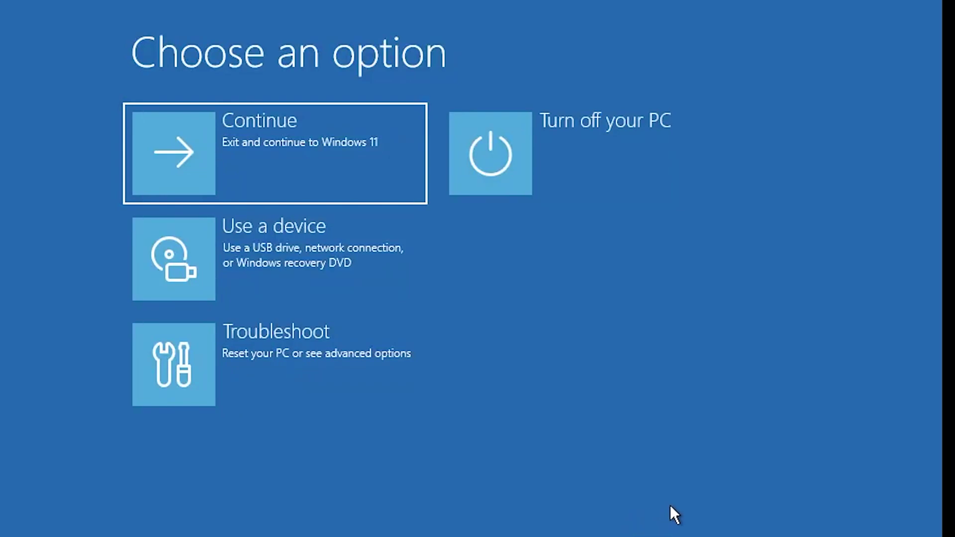
# - Navigate Troubleshoot > Advanced options > Startup Settings and restart into the startup options list
pyautogui.click(369, 366)
pyautogui.click(330, 257)
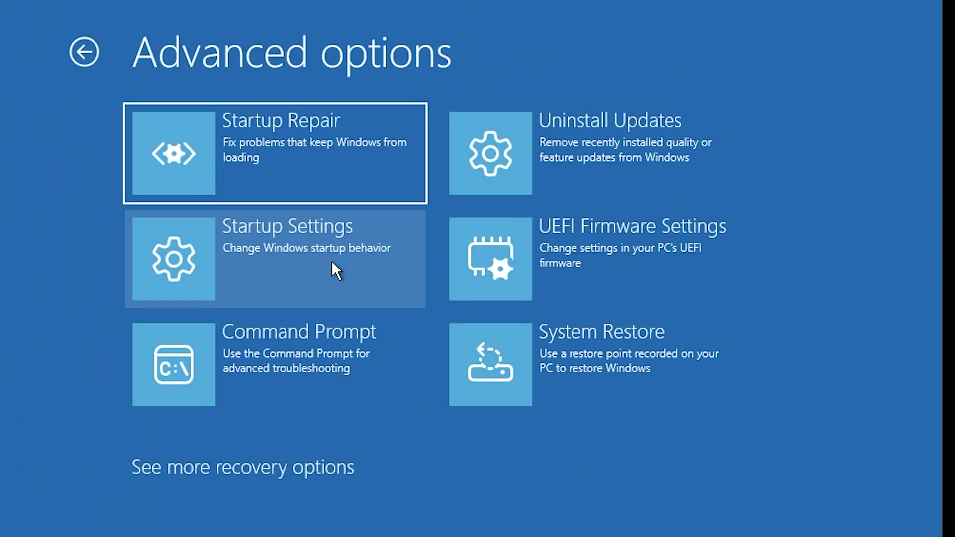
pyautogui.click(337, 267)
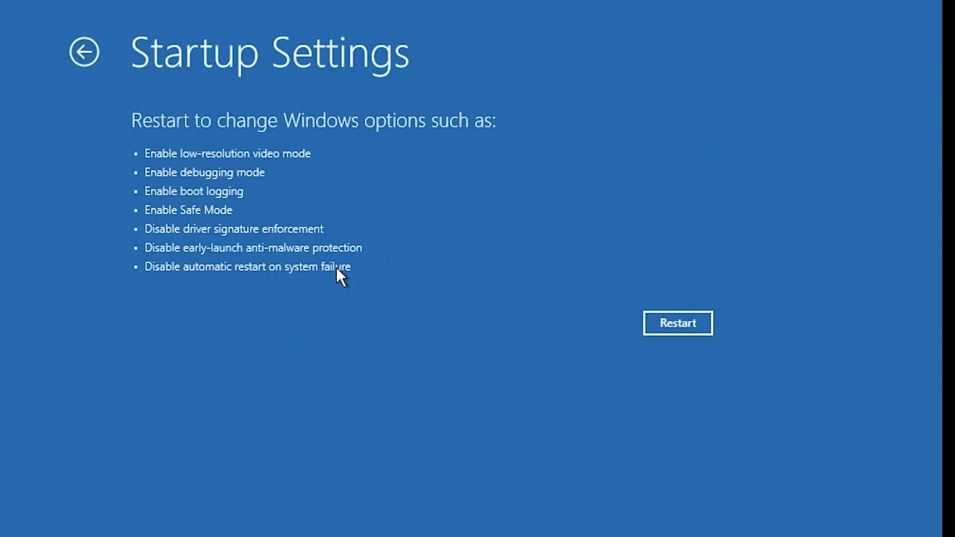
pyautogui.click(85, 53)
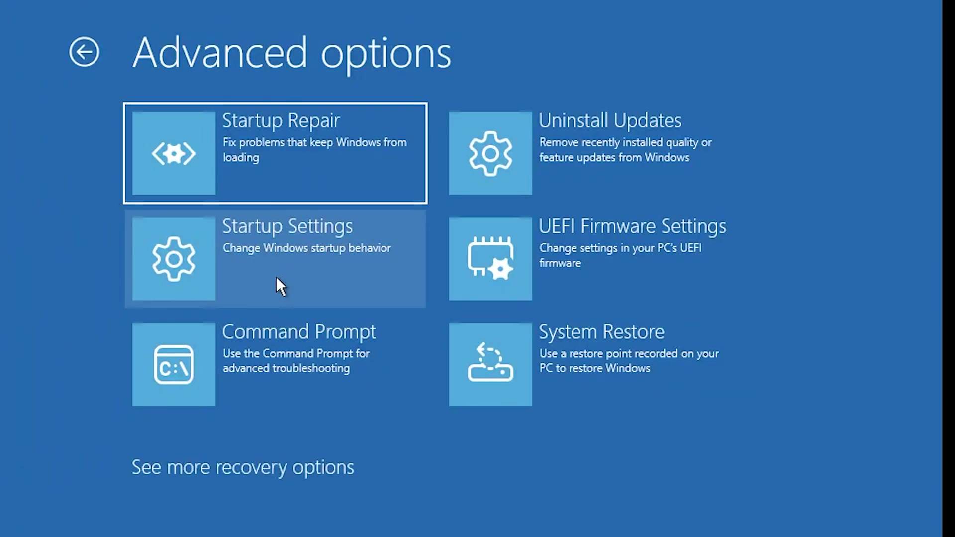
pyautogui.click(277, 277)
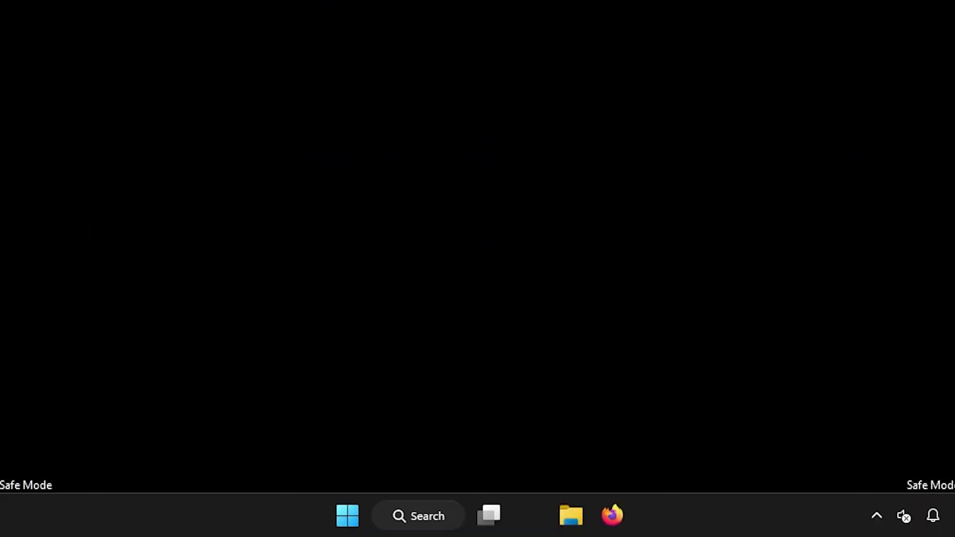
# - In Safe Mode, open the Start menu's power options showing Lock, Shut down and Restart
pyautogui.click(356, 514)
pyautogui.click(713, 452)
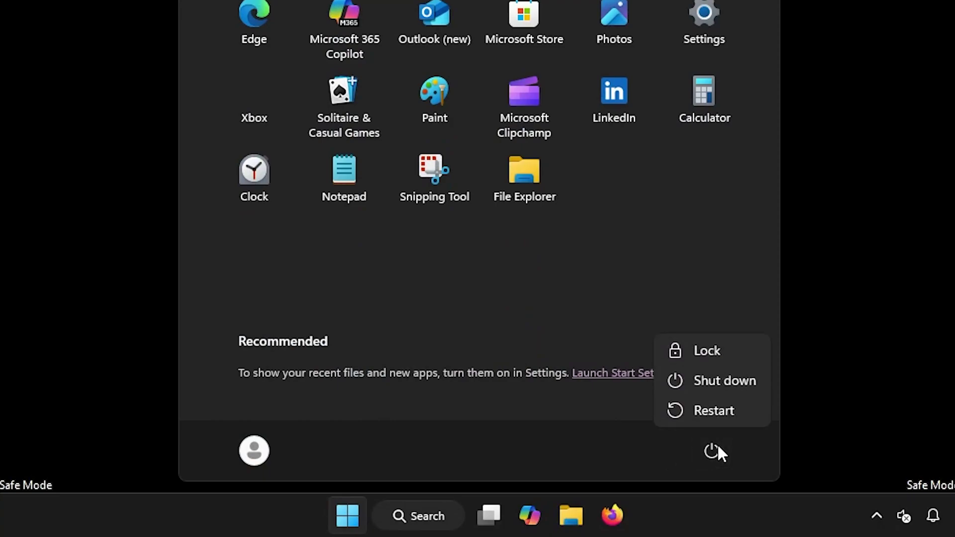